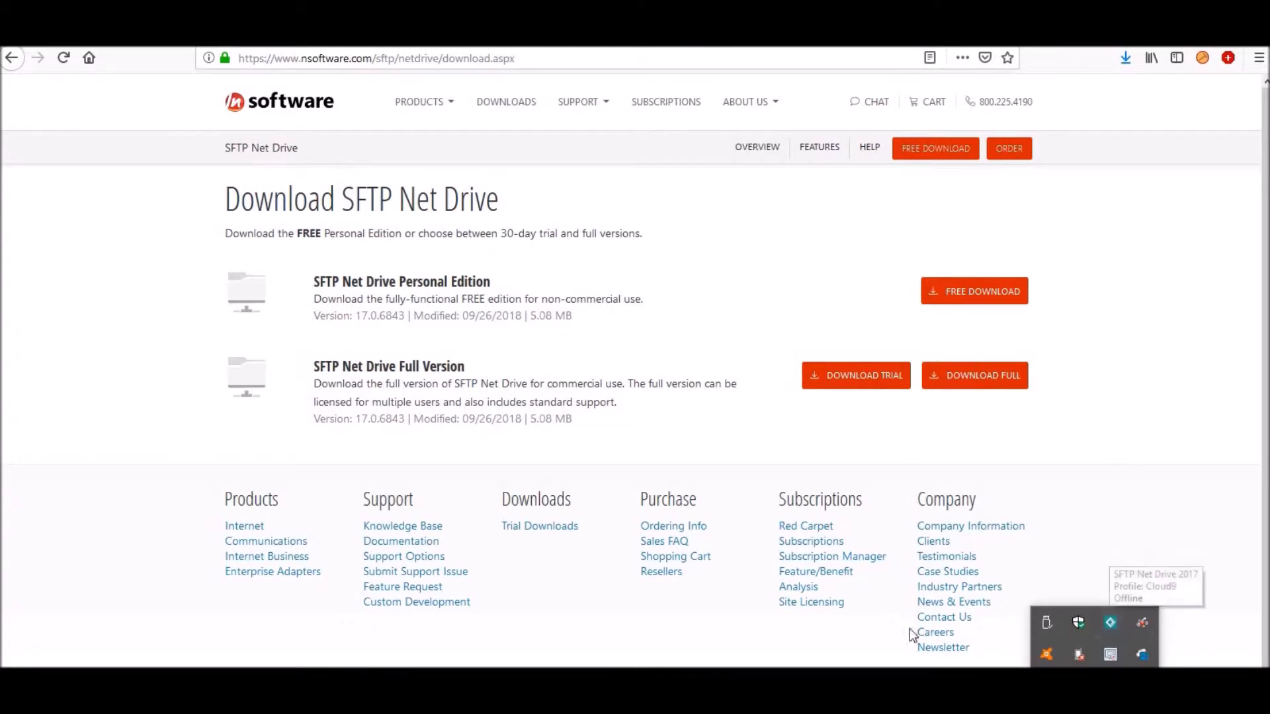
Open the SFTP Net Drive connection window and set the Cloud9 profile's server to PUBLICIP:8022.
double_click(1110, 623)
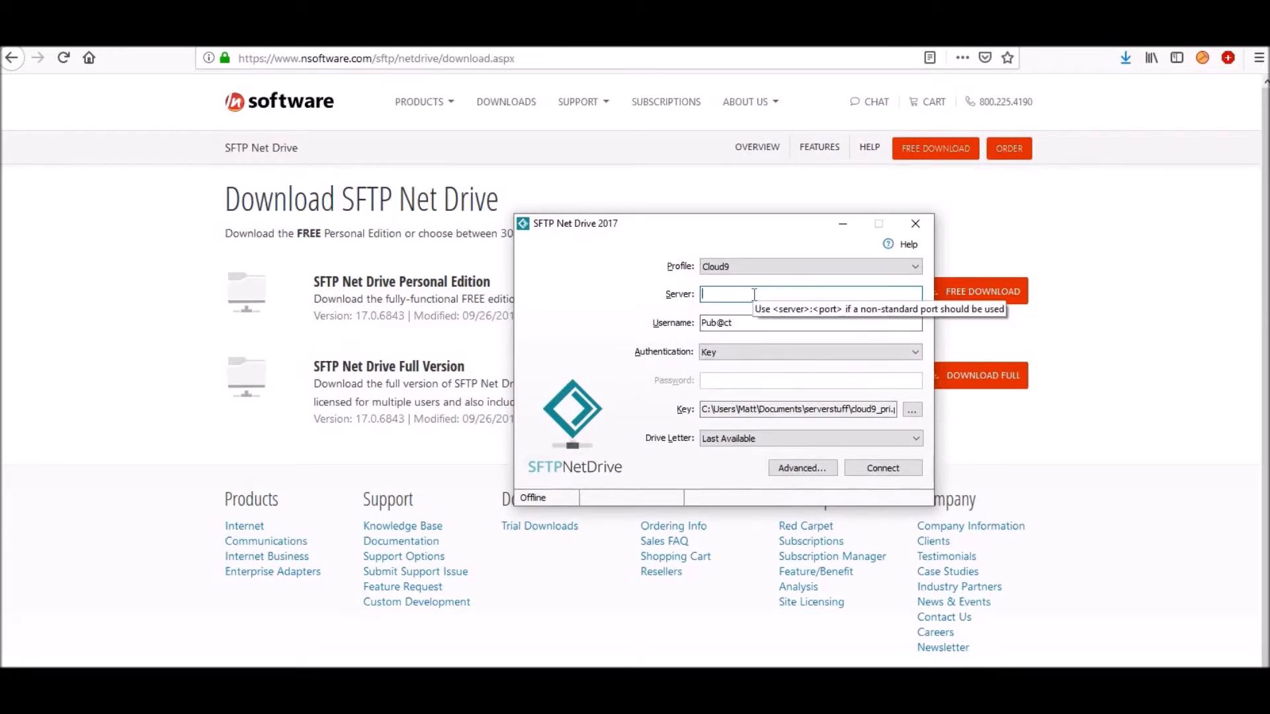
type("P")
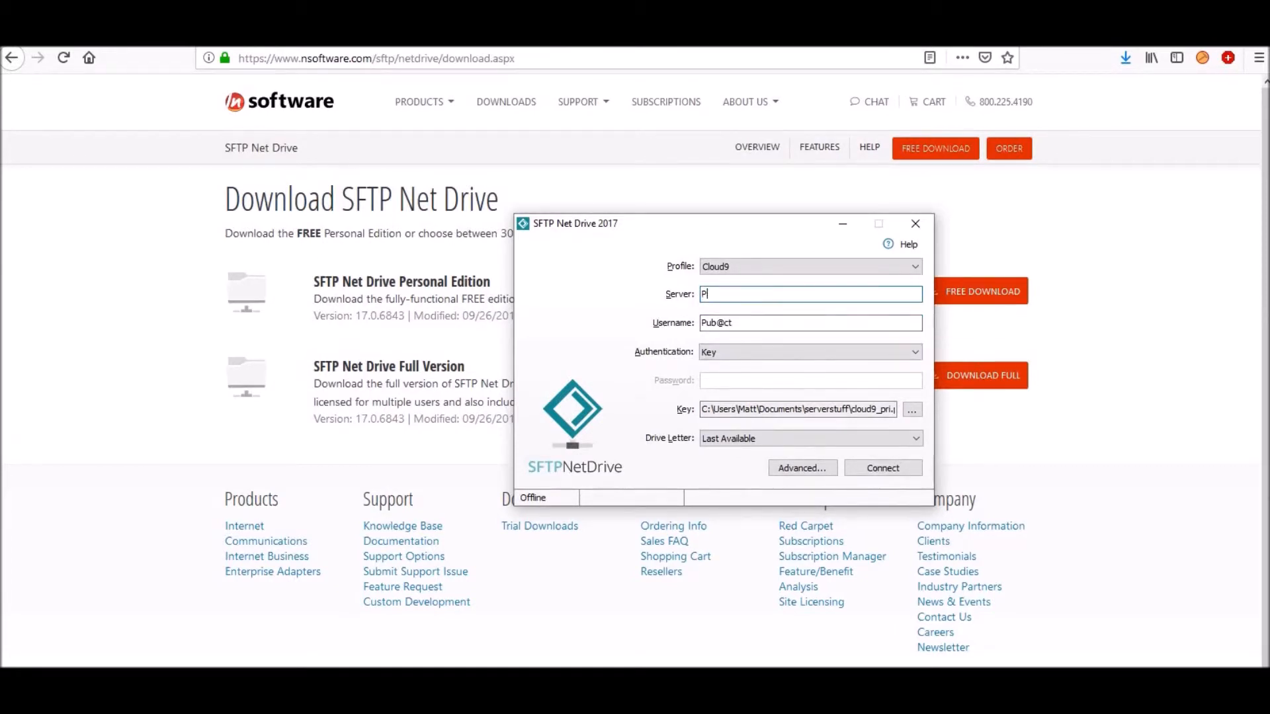
type("UBLICIP:8022")
Review the Cloud9 profile's username and its SSH key file selection, leaving the key dialog without changes.
left_click(719, 322)
left_click(910, 410)
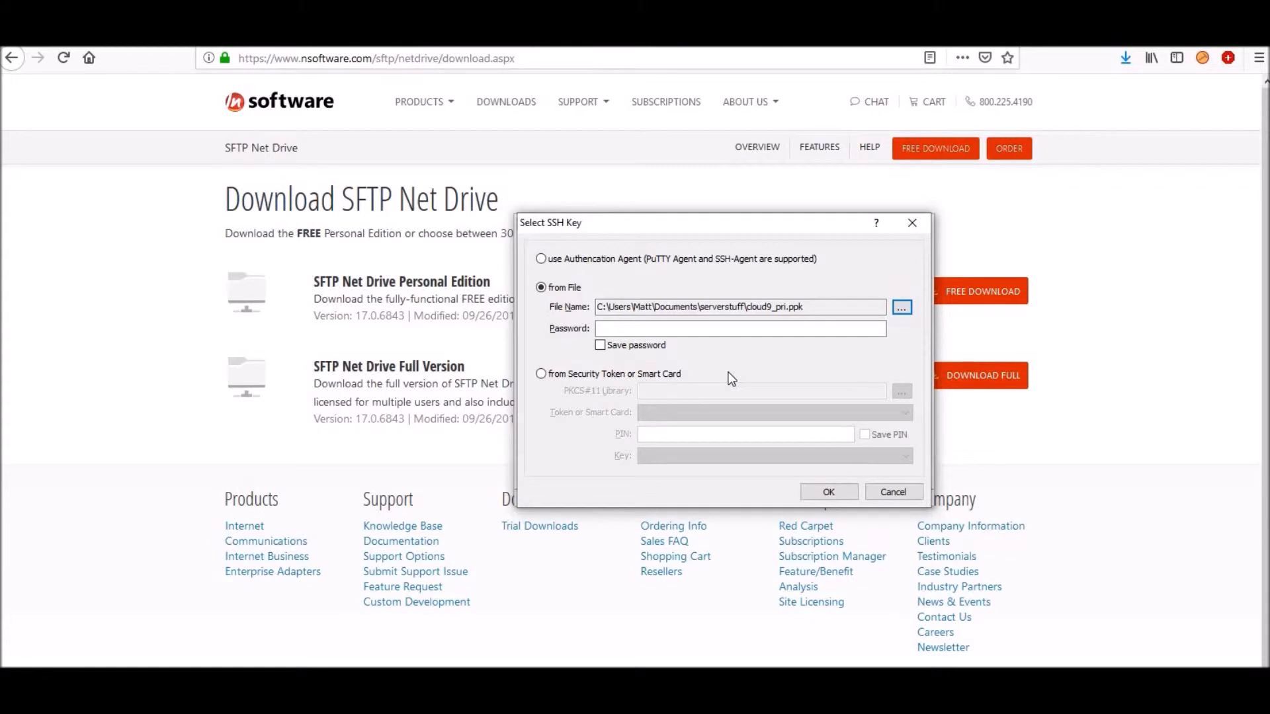
left_click(912, 223)
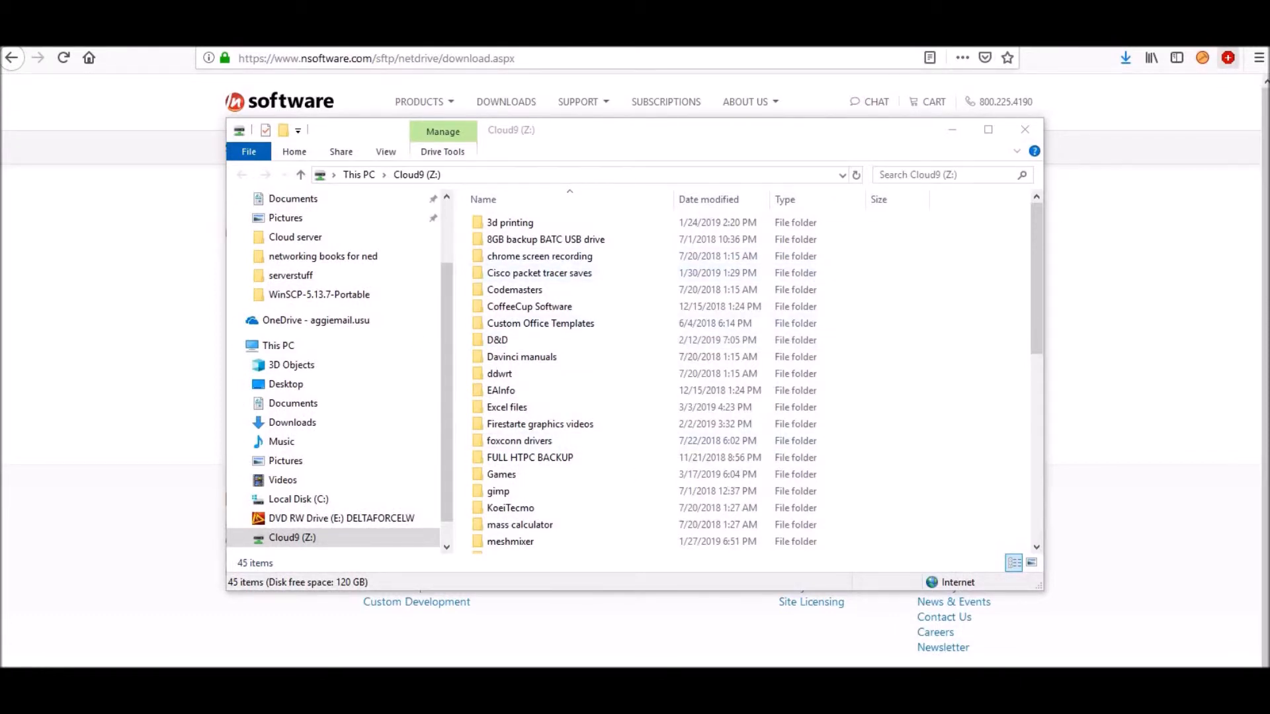
Minimise the browser and open the Cloud9 (Z:) network drive from This PC.
left_click(1181, 29)
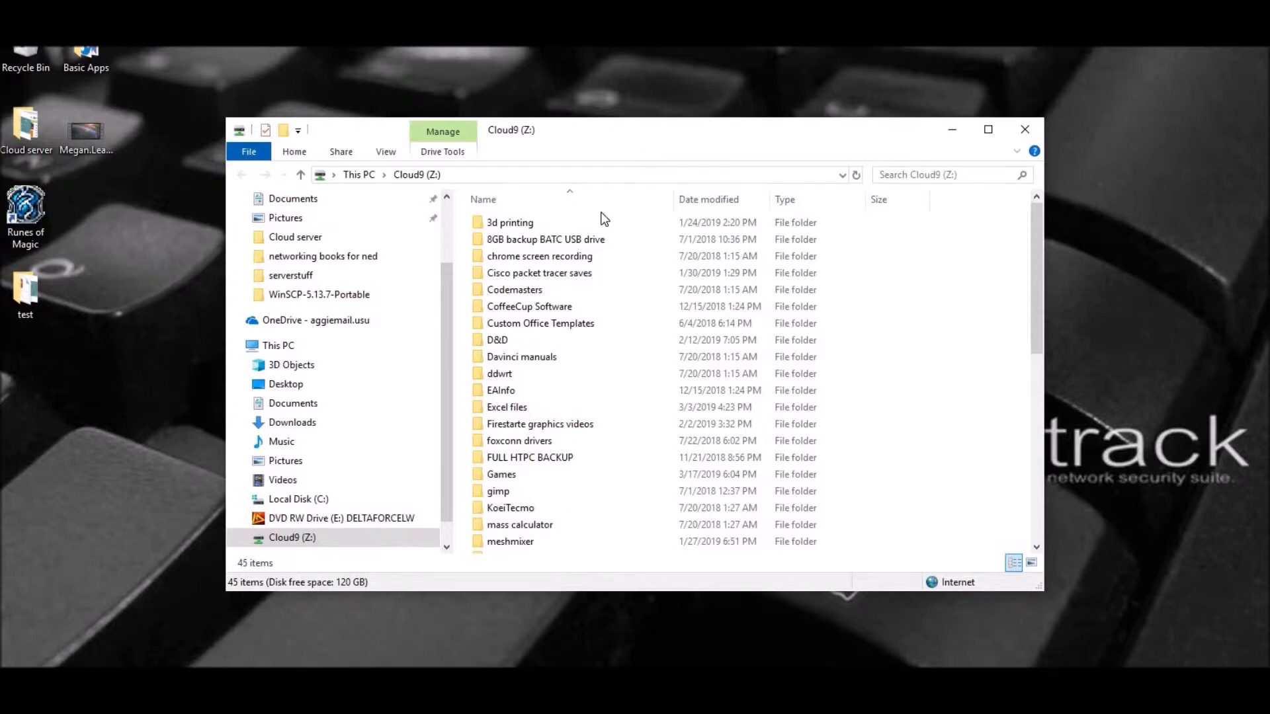
left_click(288, 345)
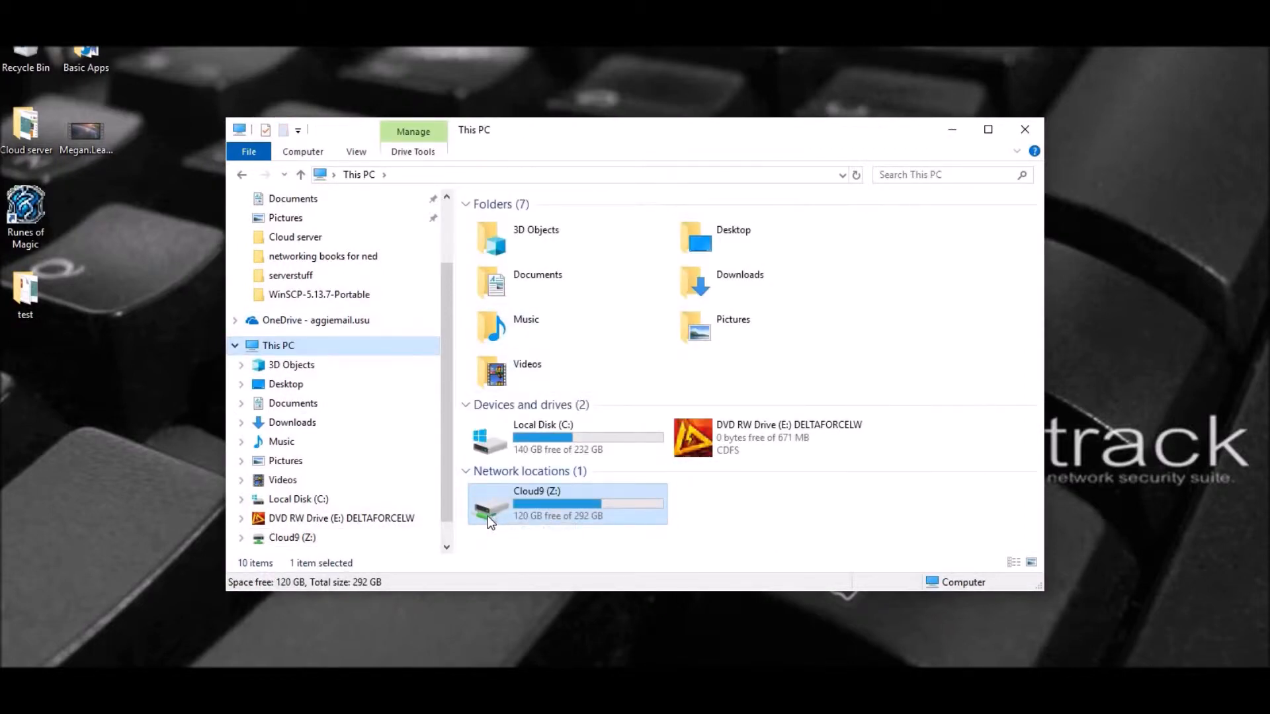
double_click(533, 501)
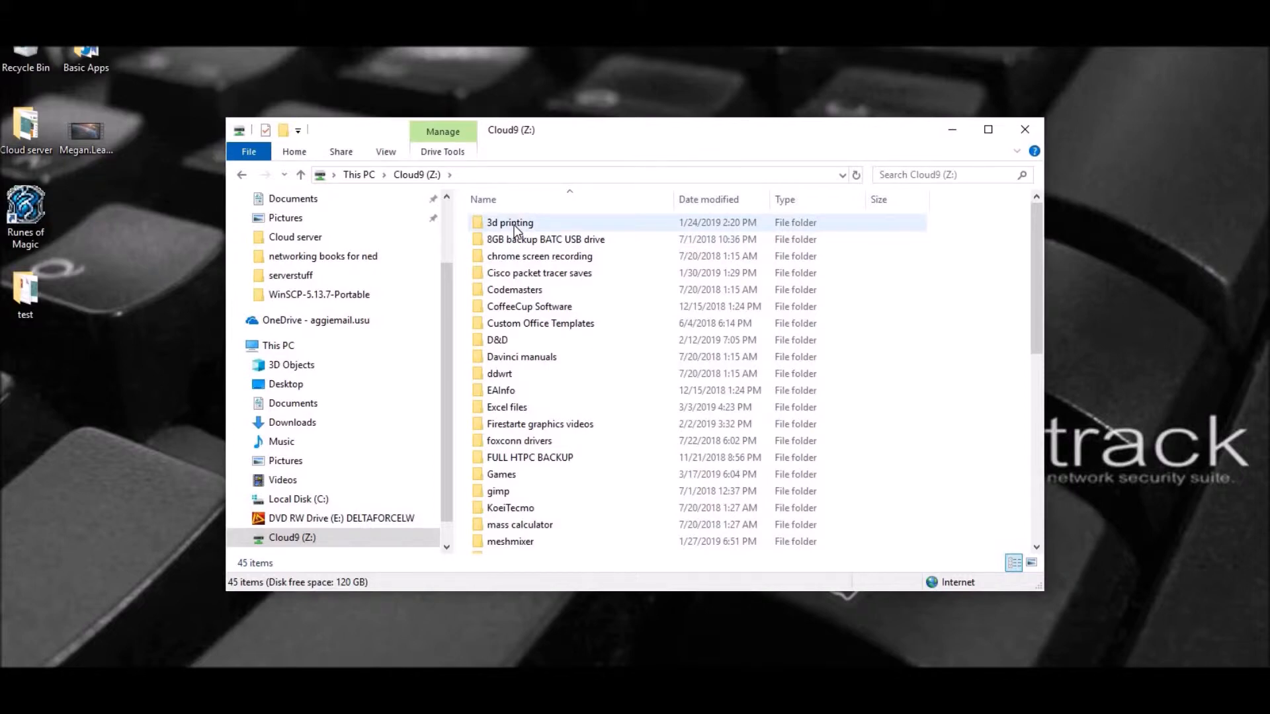
Open the Speaker port folder inside 3d printing > STLs on the Cloud9 drive.
double_click(515, 230)
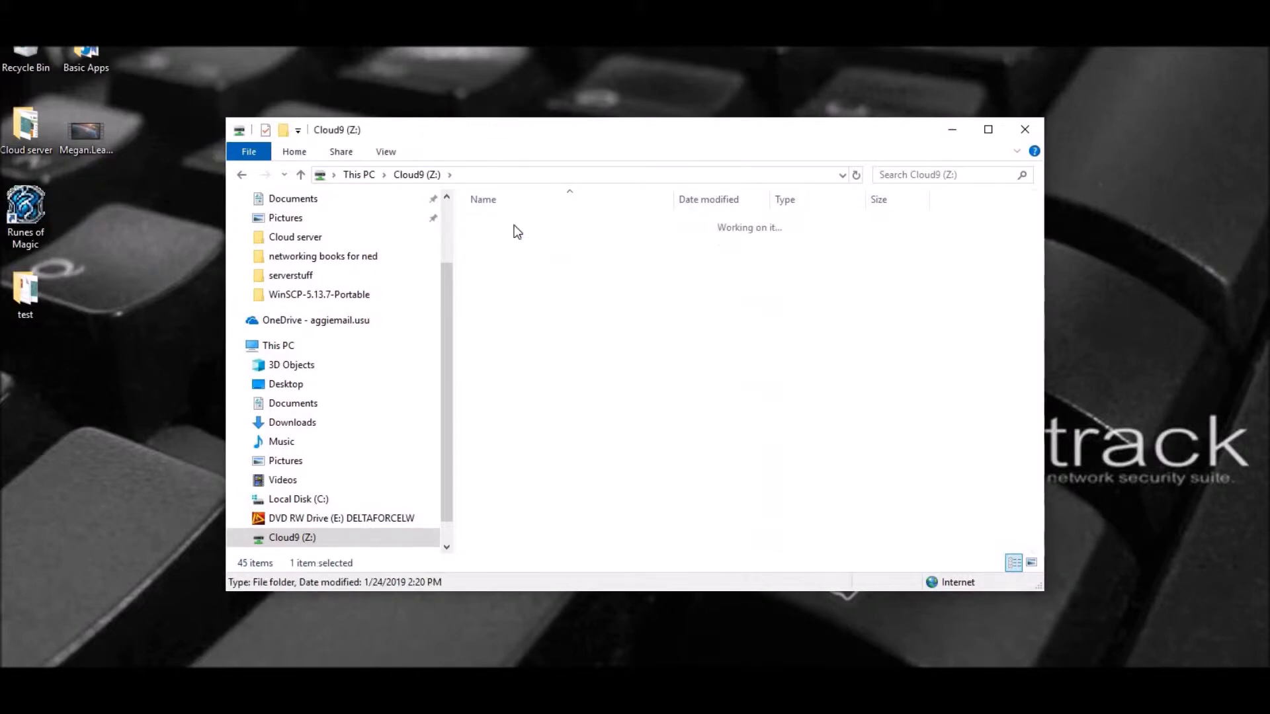
left_click(507, 238)
double_click(508, 239)
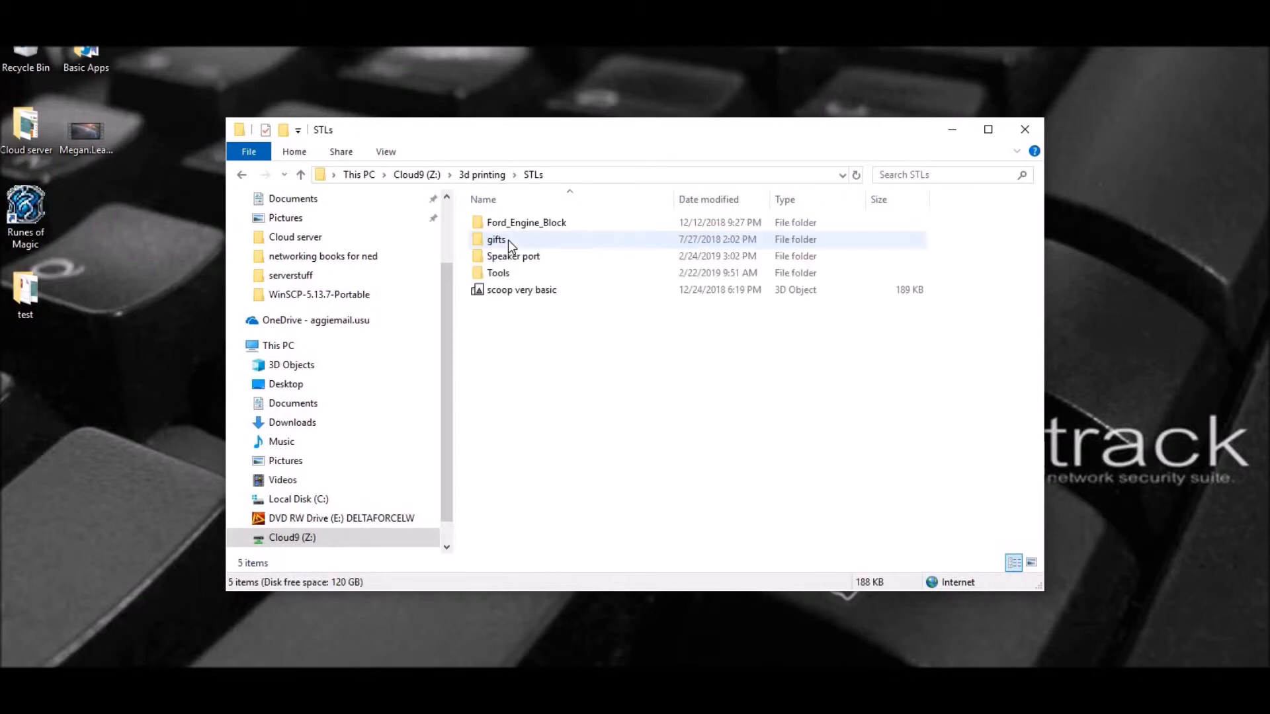
double_click(523, 258)
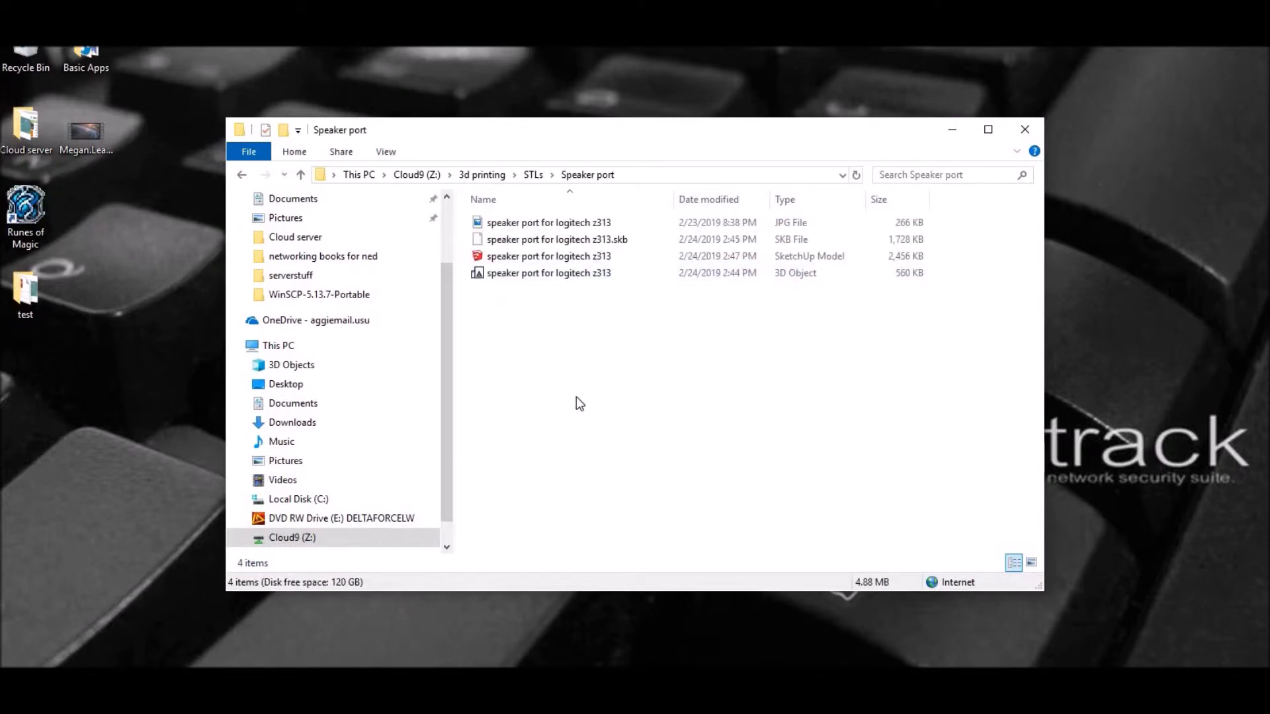
Copy the JPG file "speaker port for logitech z313" from the network drive to the desktop, accepting the security warning.
left_click(560, 225)
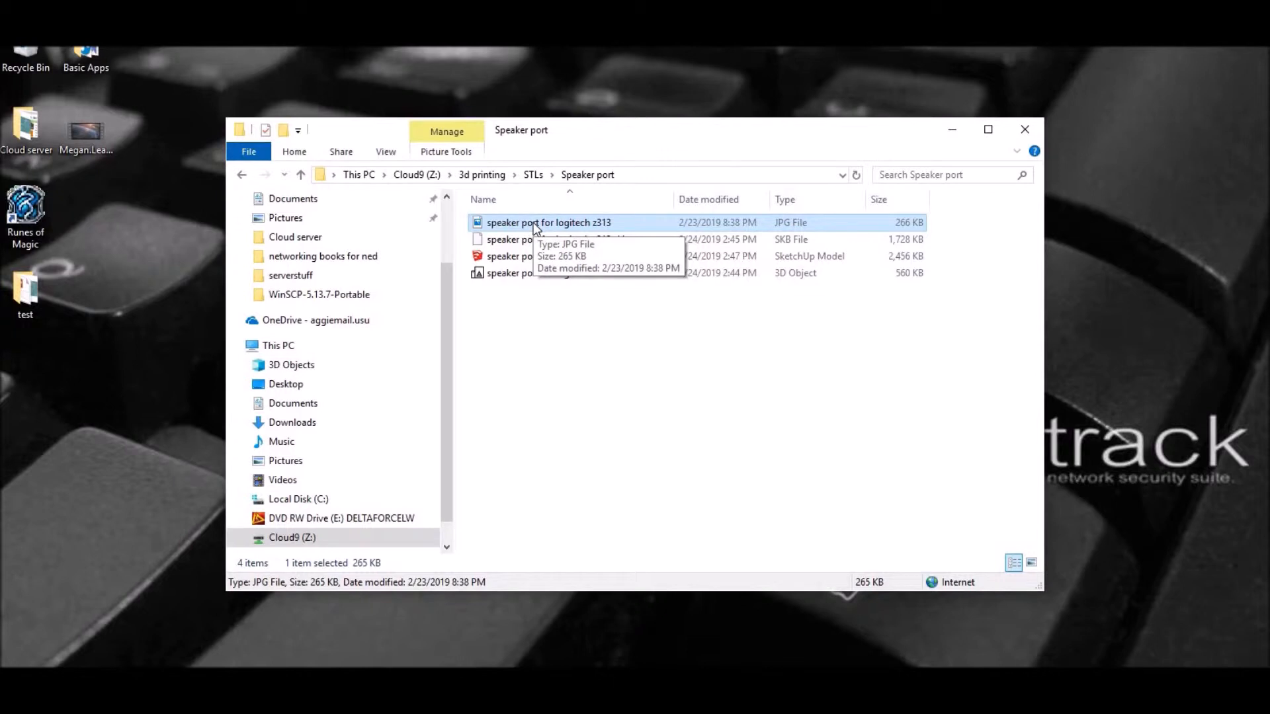
left_click_drag(892, 248, 1128, 279)
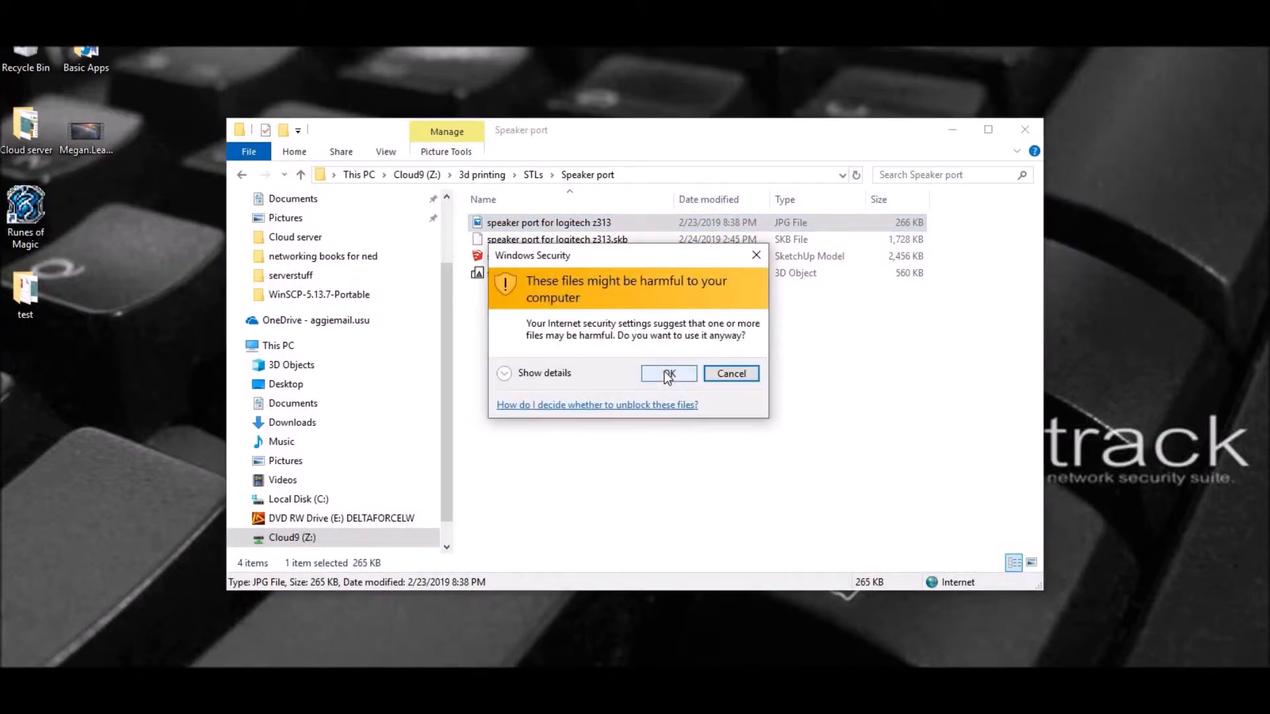
left_click(668, 375)
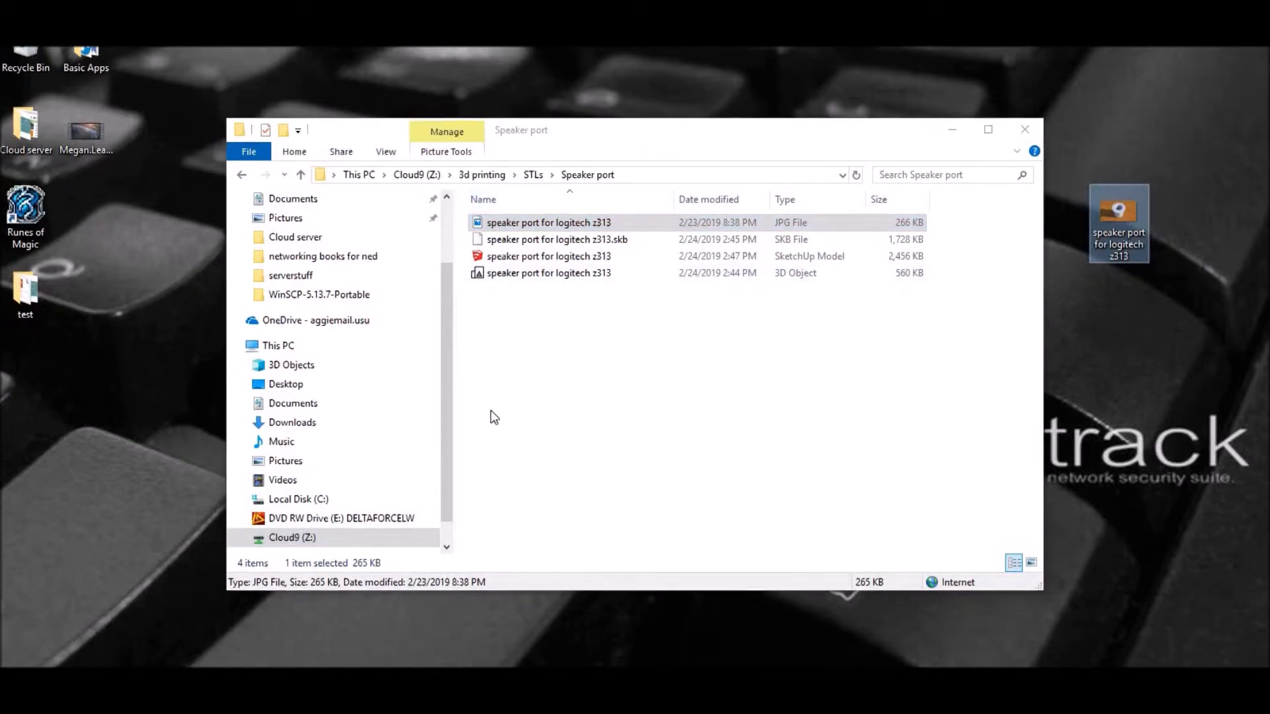
Move the copied speaker port JPG to the middle of the desktop and open it to view the picture.
left_click(951, 132)
left_click_drag(1120, 227, 565, 213)
double_click(571, 213)
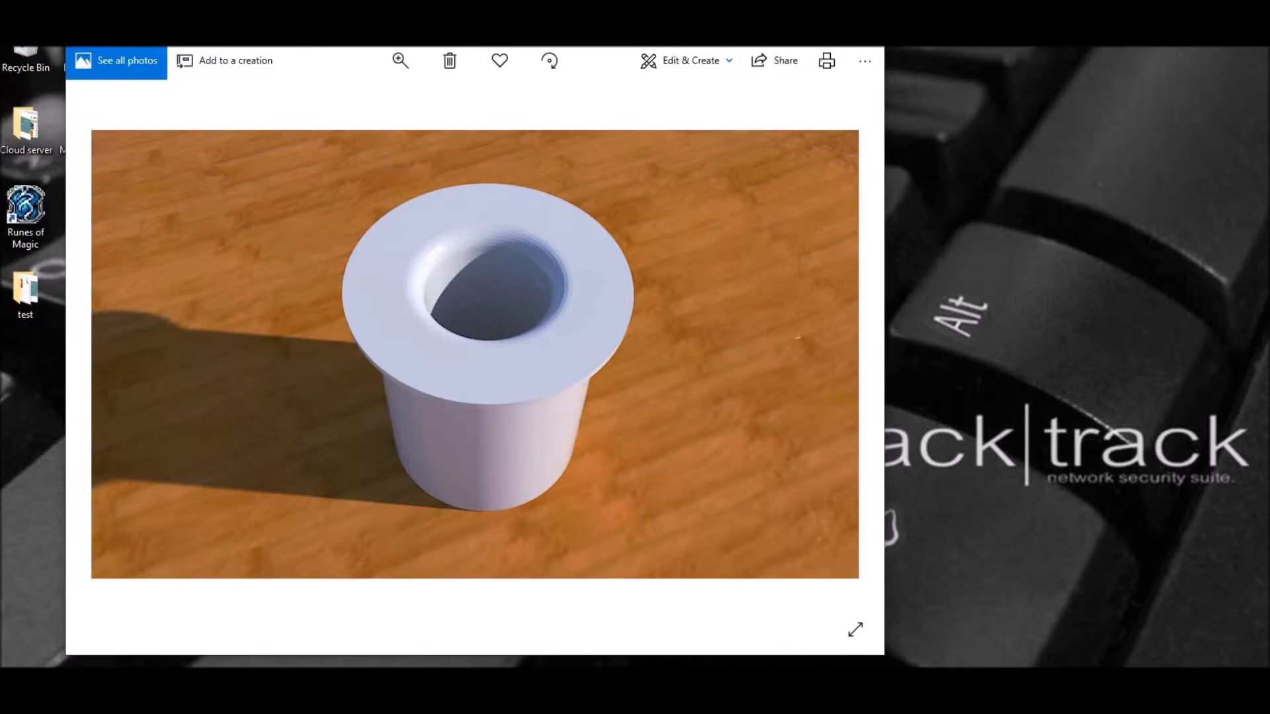
left_click(865, 28)
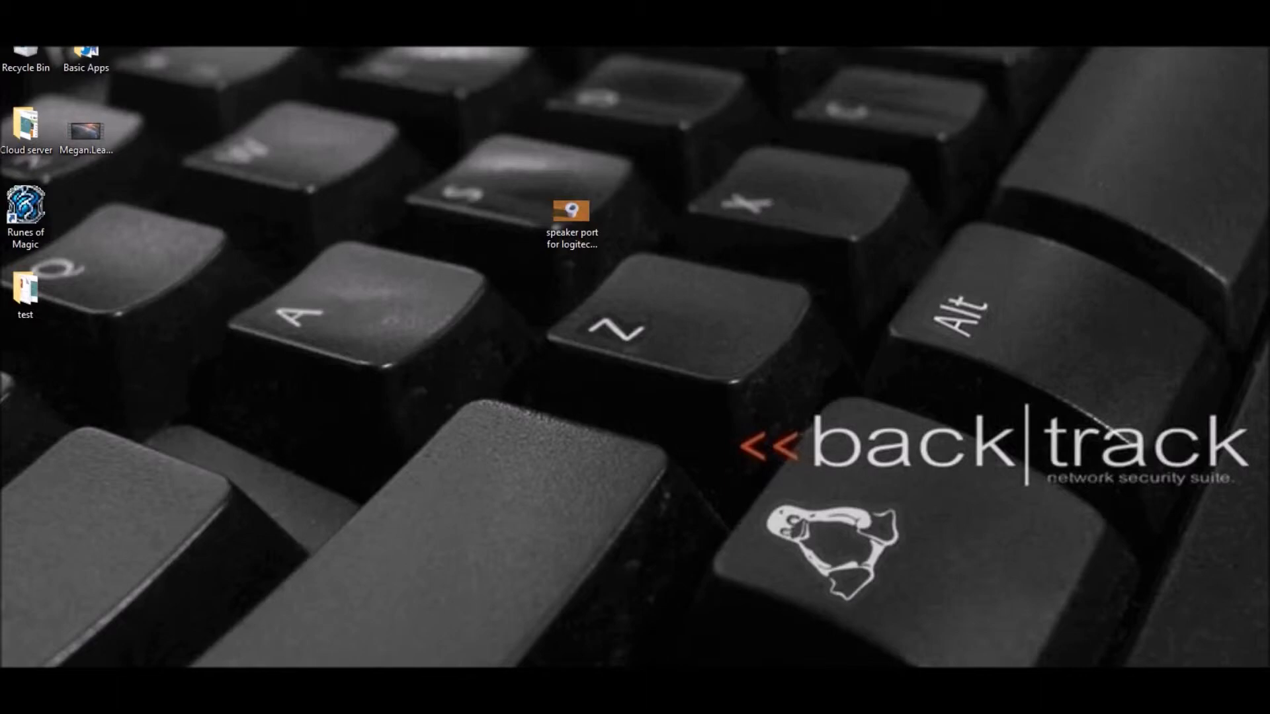
Copy the 3D Object file "speaker port for logitech z313" from the Speaker port folder to the desktop, accepting the security warning.
left_click(520, 688)
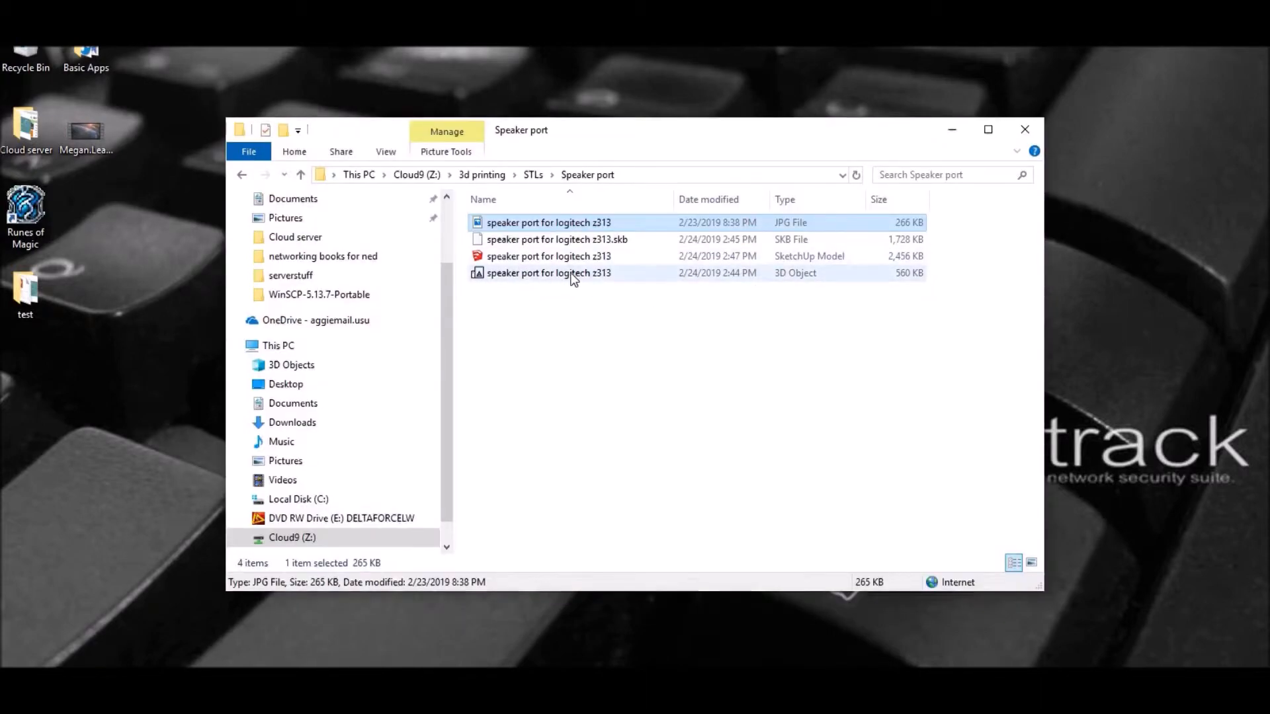
left_click_drag(572, 277, 1149, 328)
left_click(664, 373)
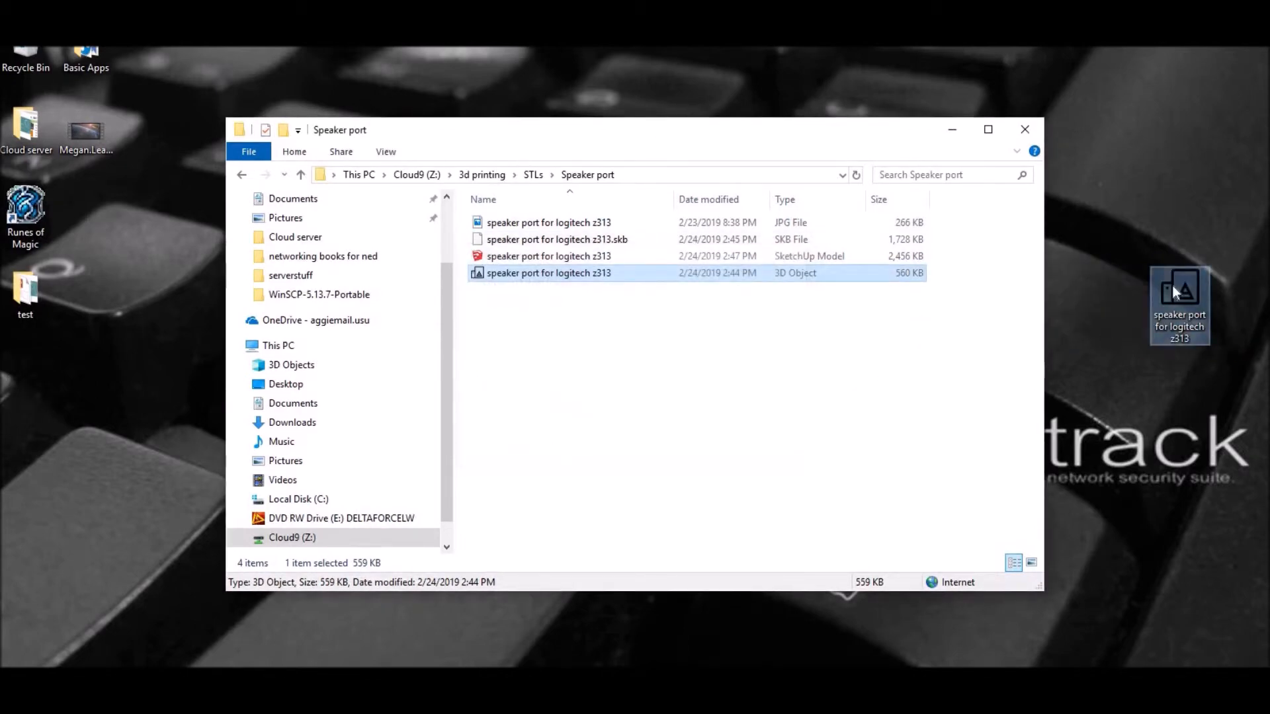
Move the desktop copy of the speaker port 3D Object file to the Recycle Bin.
left_click(1183, 289)
left_click_drag(1183, 284, 22, 57)
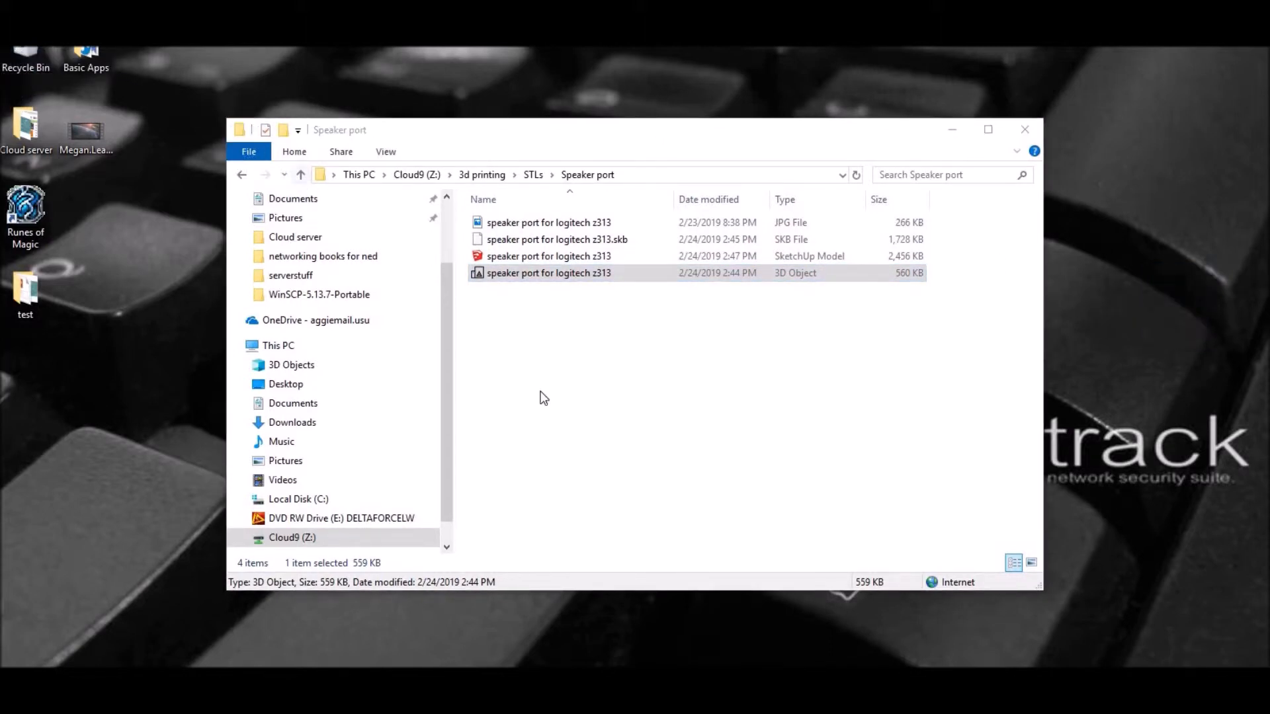
left_click(631, 430)
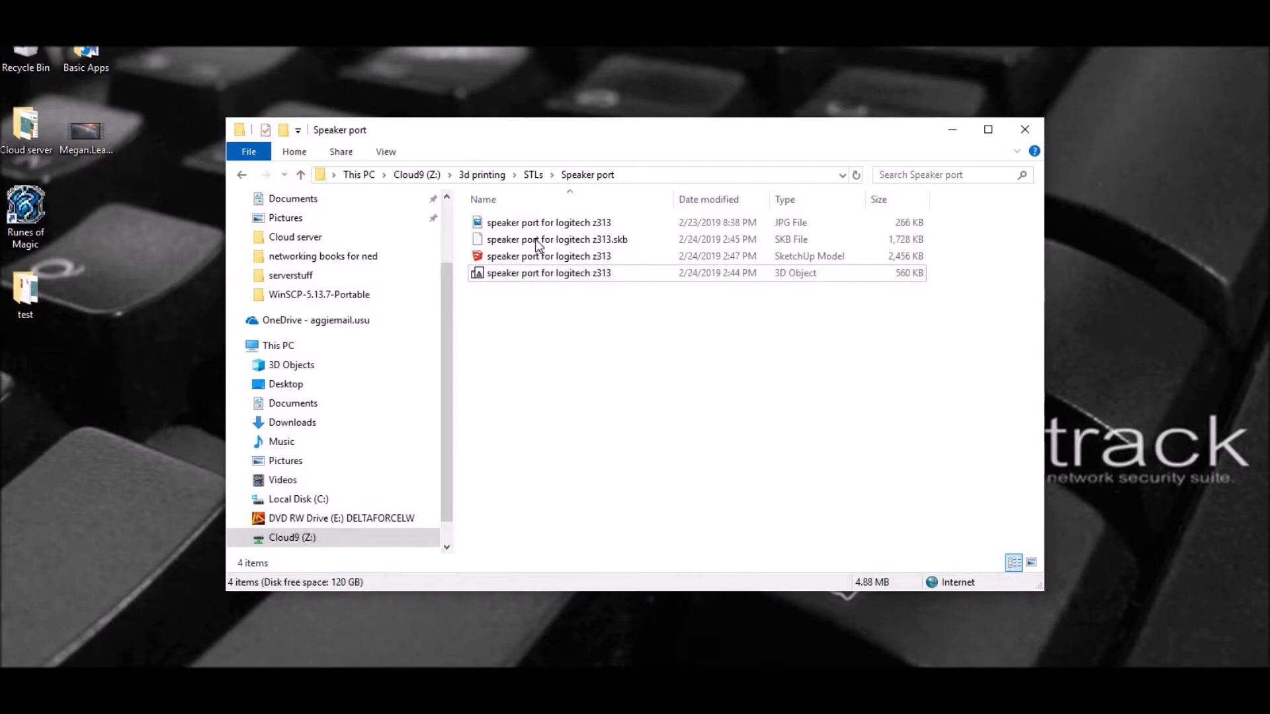
Return to the root of the Cloud9 (Z:) drive and look through its folders.
left_click(413, 176)
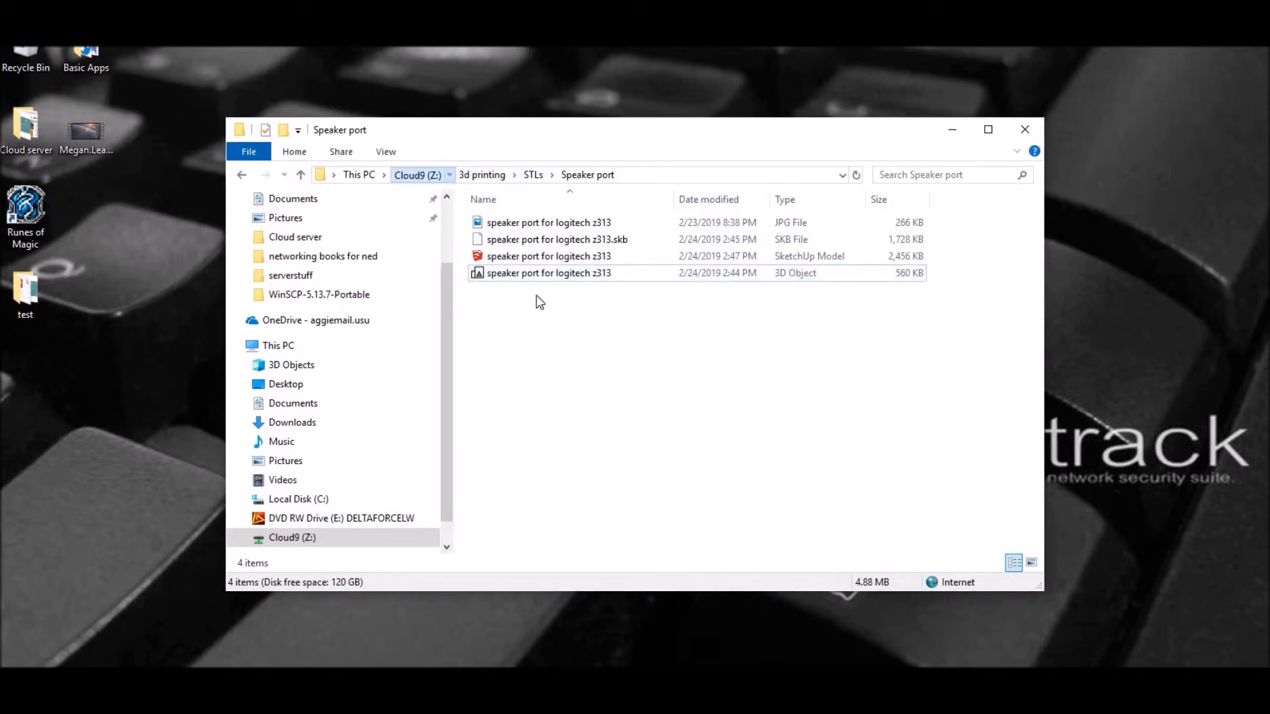
scroll(539, 334, "down", 4)
scroll(540, 341, "down", 4)
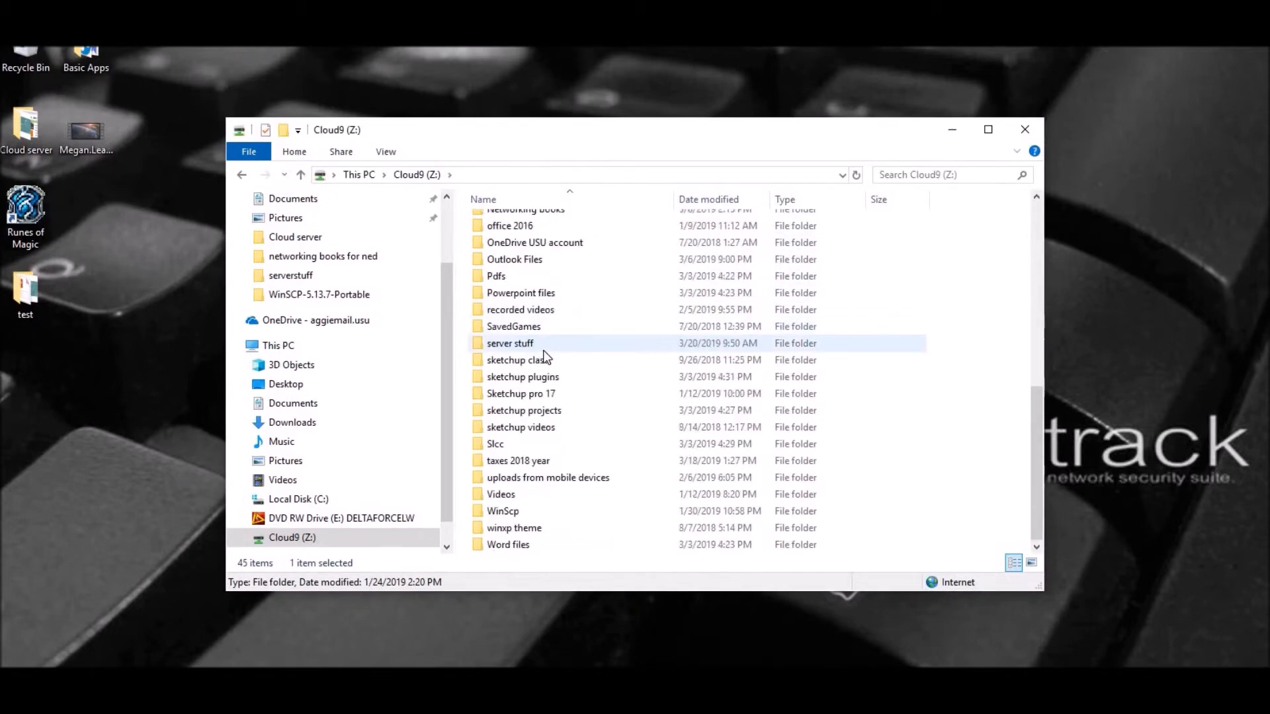
scroll(561, 481, "up", 8)
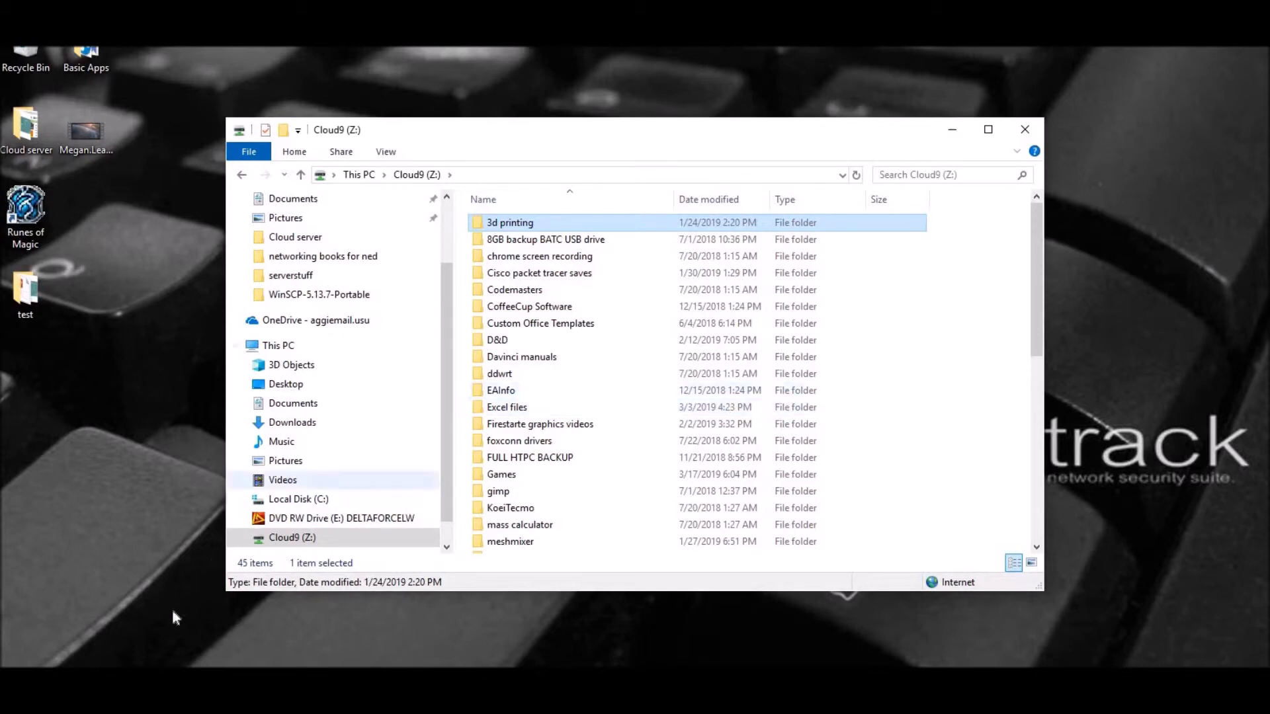
Bring back the browser and restore the Bitvise SSH Server Control Panel from its background icon.
left_click(21, 684)
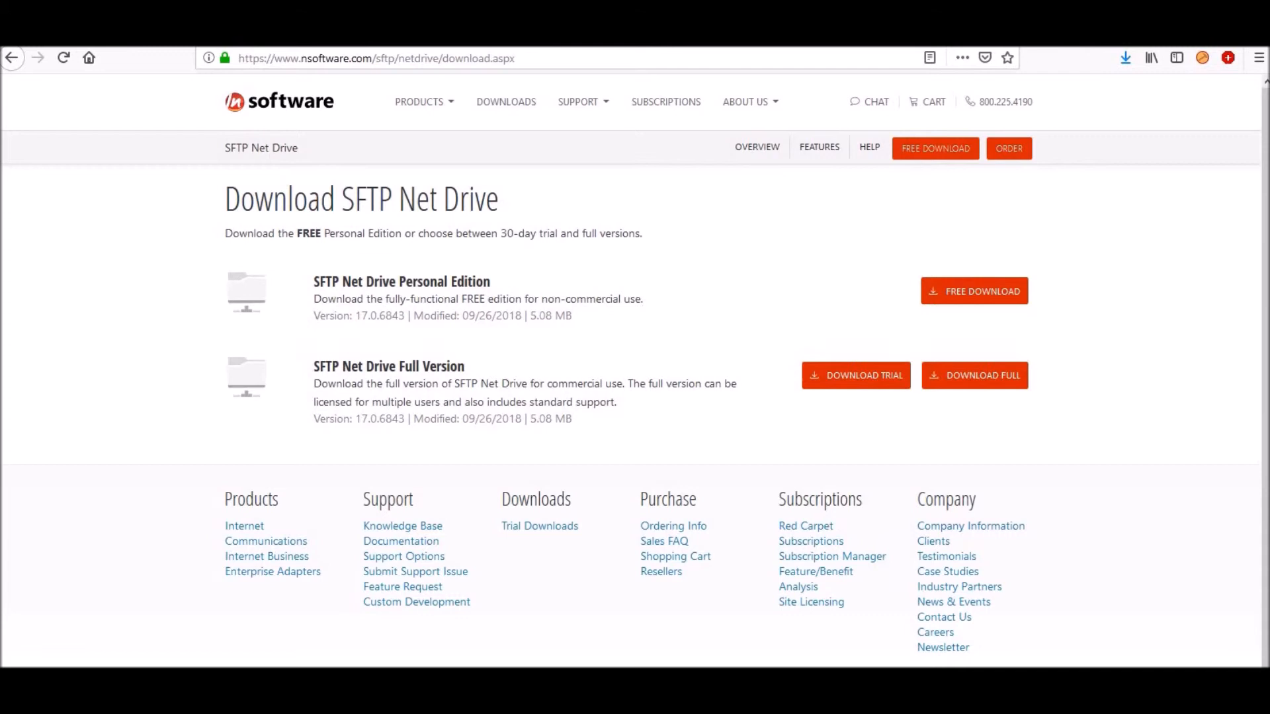
left_click(1094, 698)
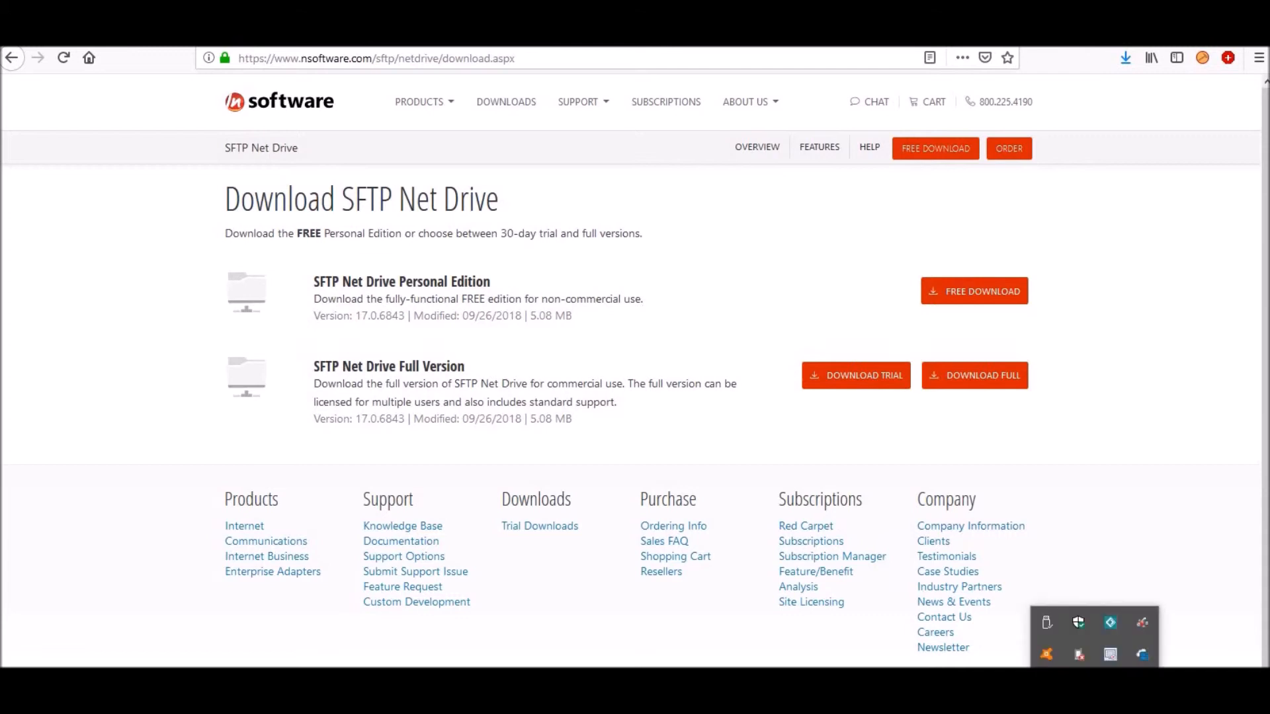
right_click(1151, 658)
left_click(1140, 474)
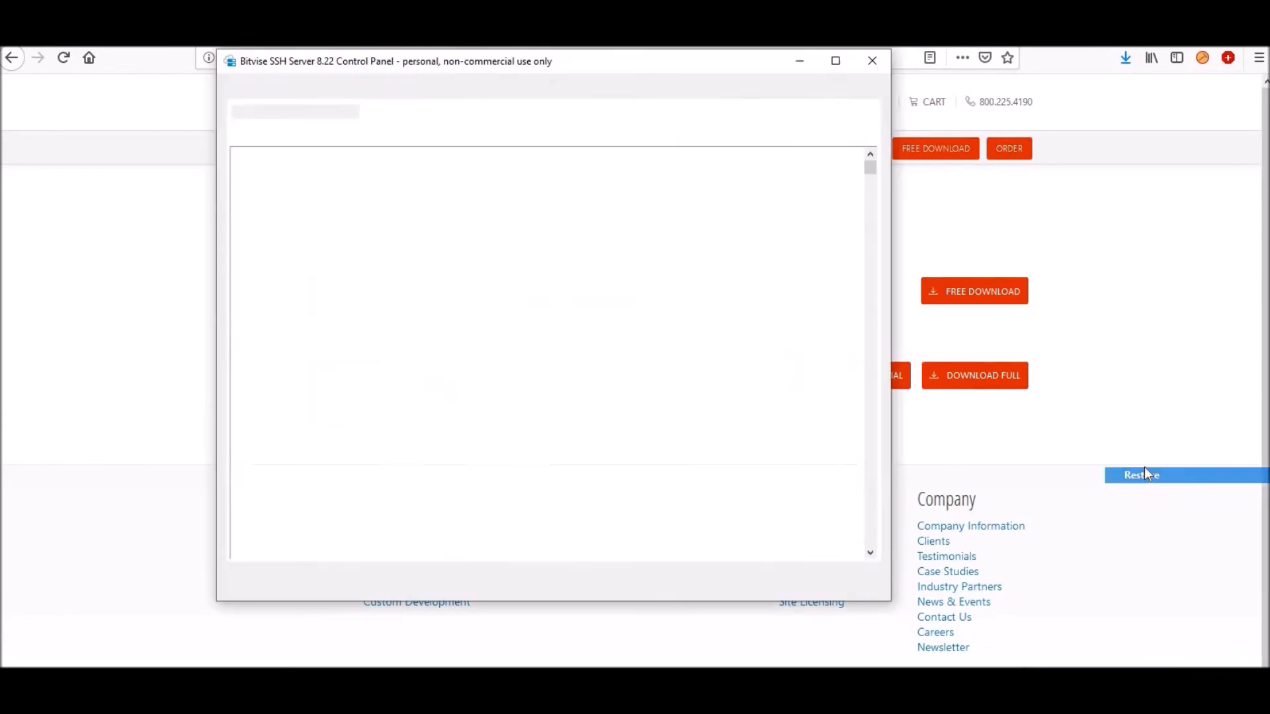
Examine the password authentication options under Access control in the server's advanced settings, then close the control panel without changes.
scroll(413, 343, "down", 2)
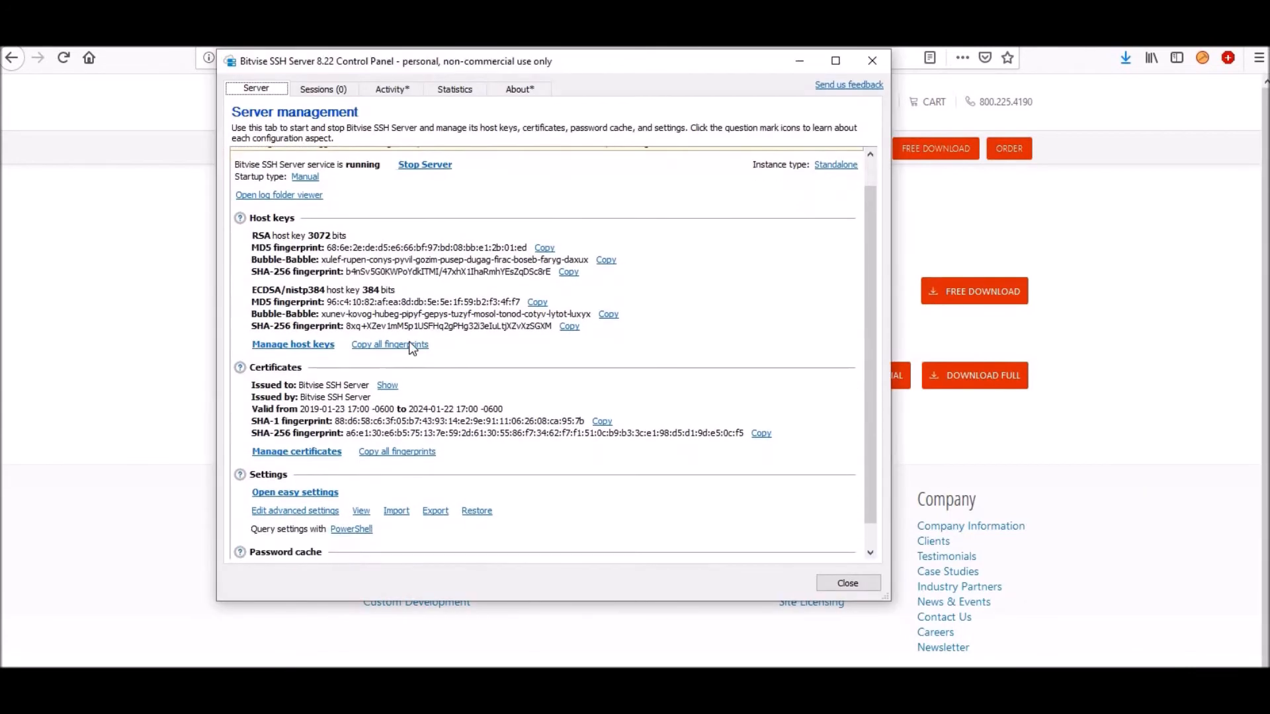
scroll(340, 463, "down", 1)
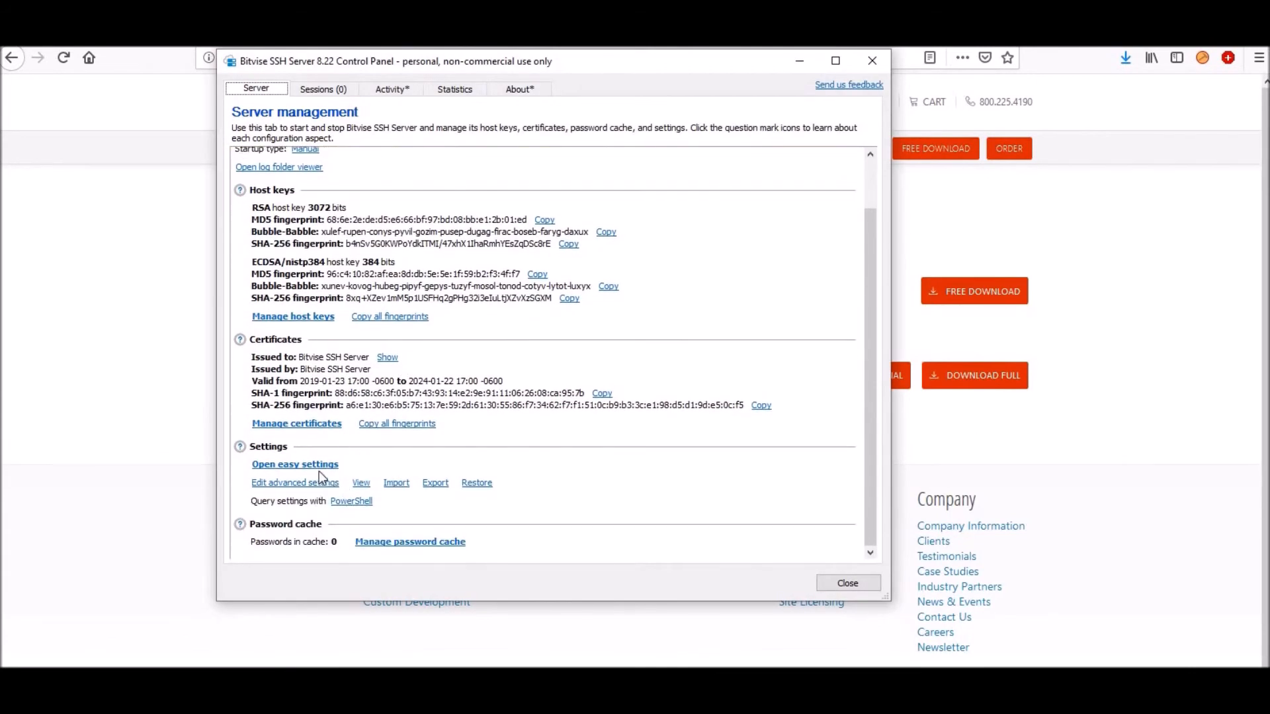
left_click(286, 485)
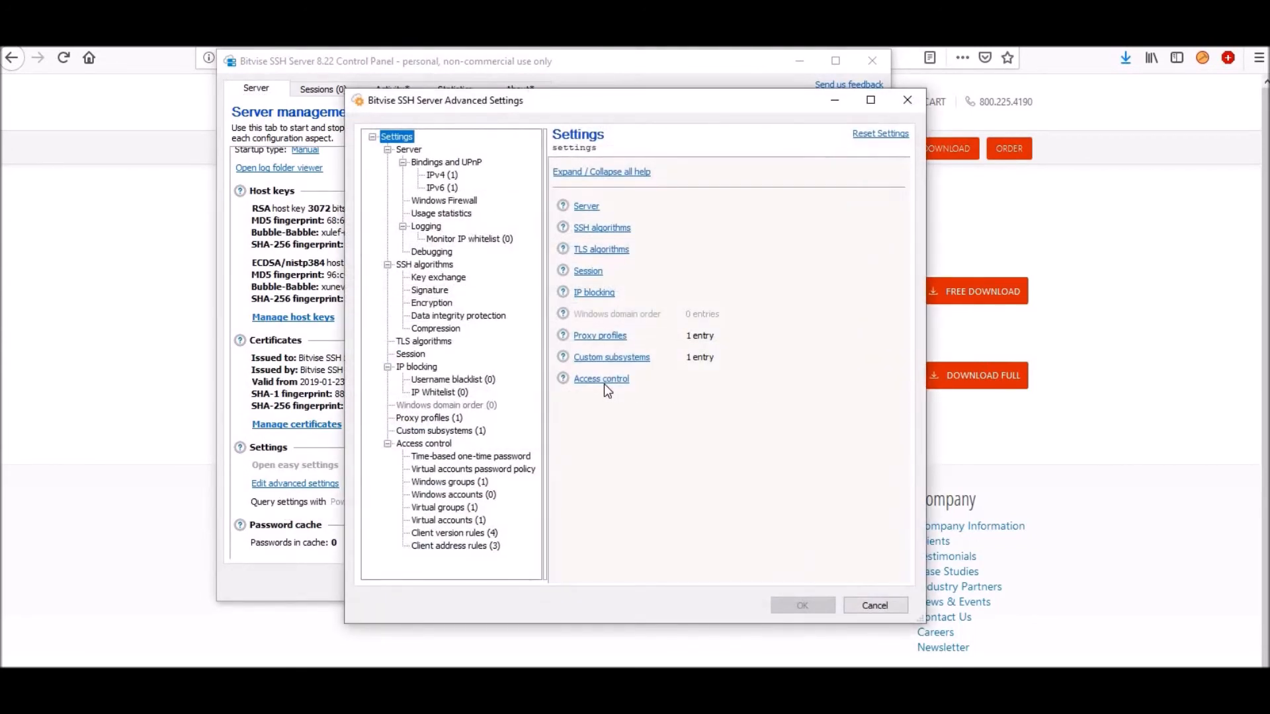
left_click(601, 379)
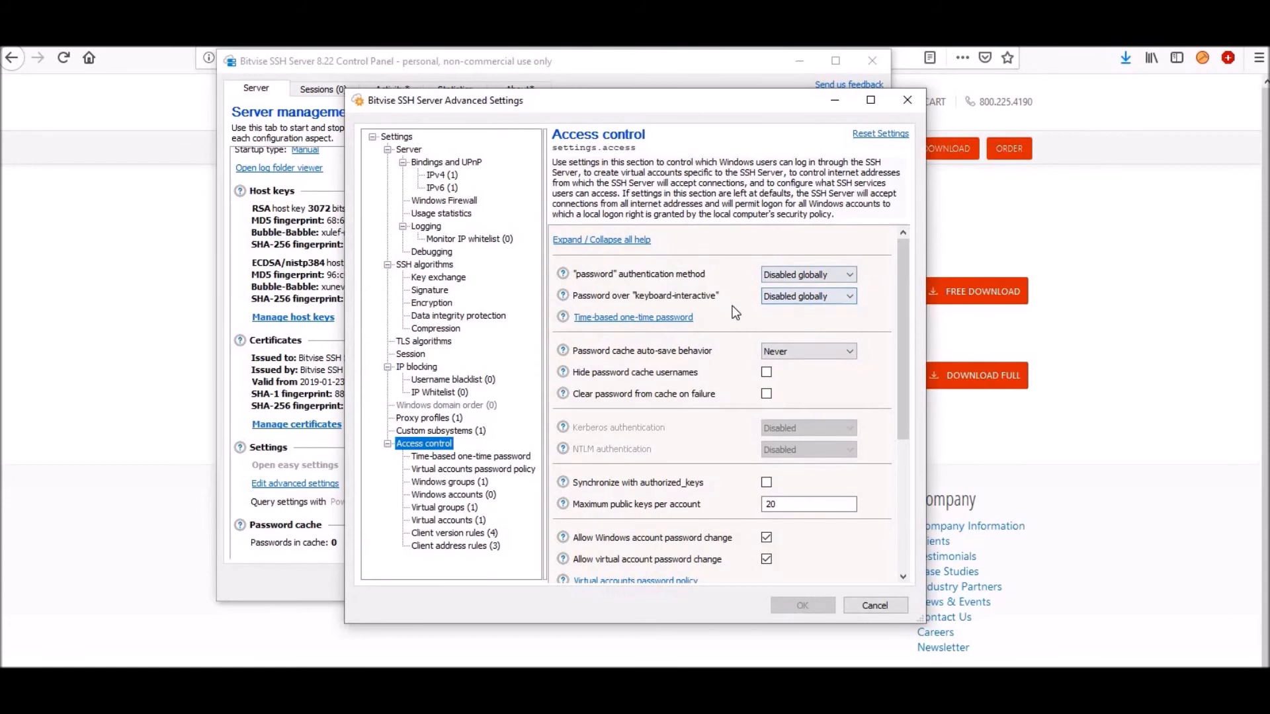
left_click(875, 605)
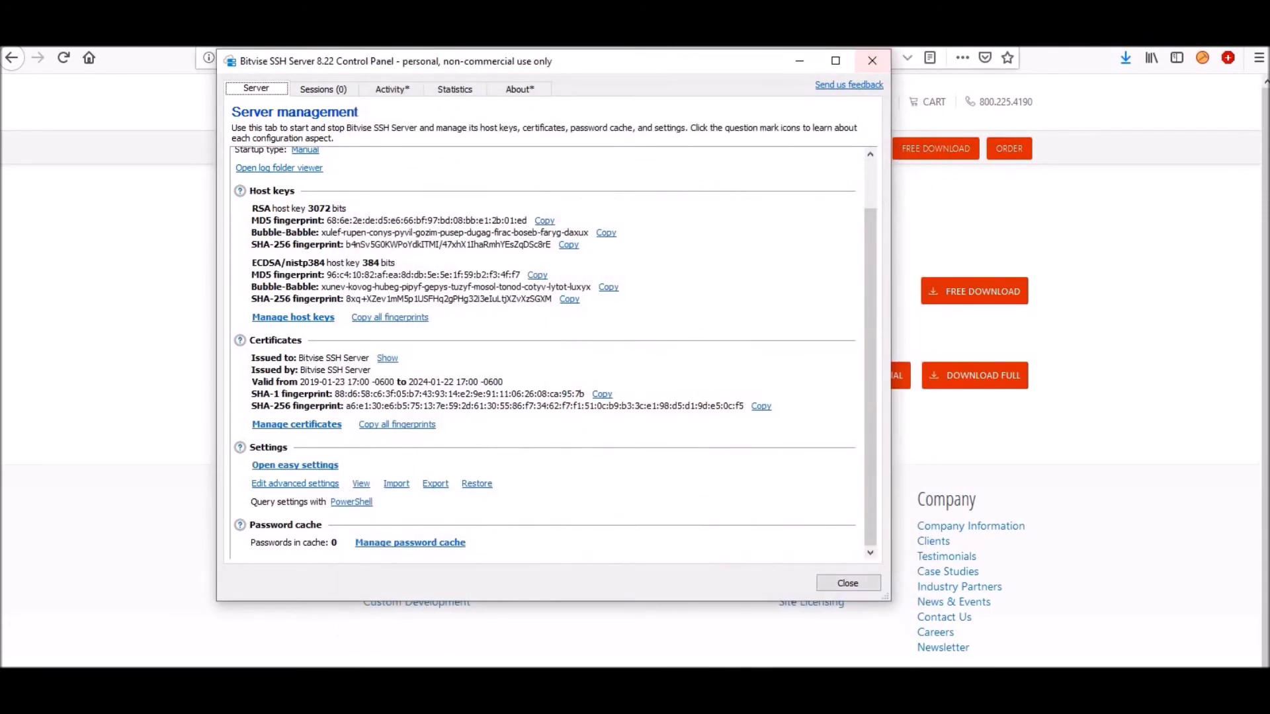
left_click(872, 61)
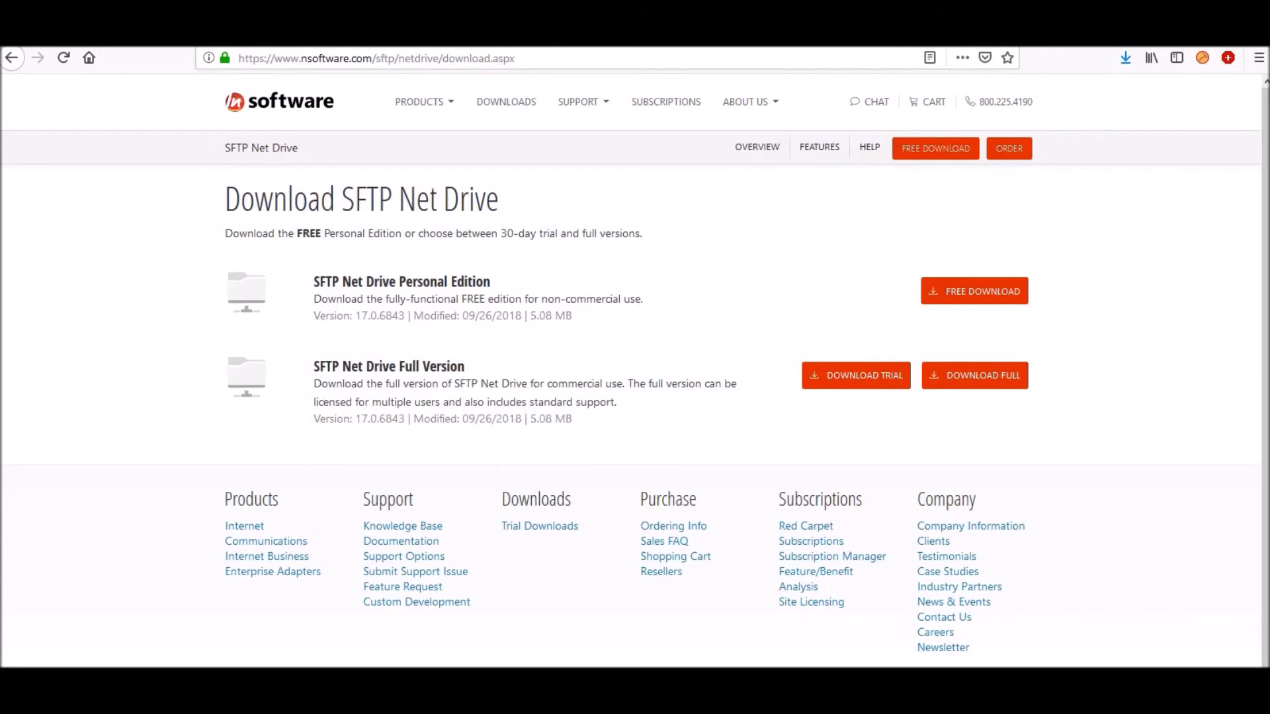
Reopen the Bitvise SSH Server Control Panel, clear the logs in its activity log, and close the panel.
left_click(1095, 687)
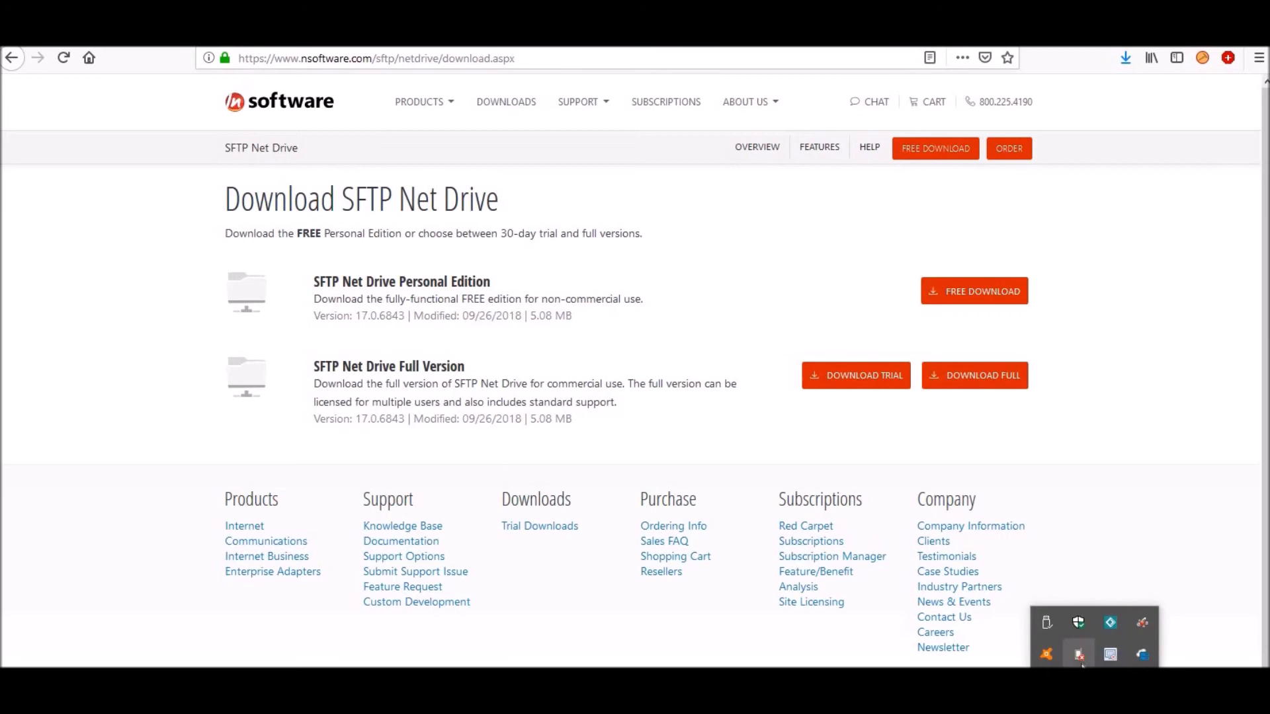
right_click(1142, 655)
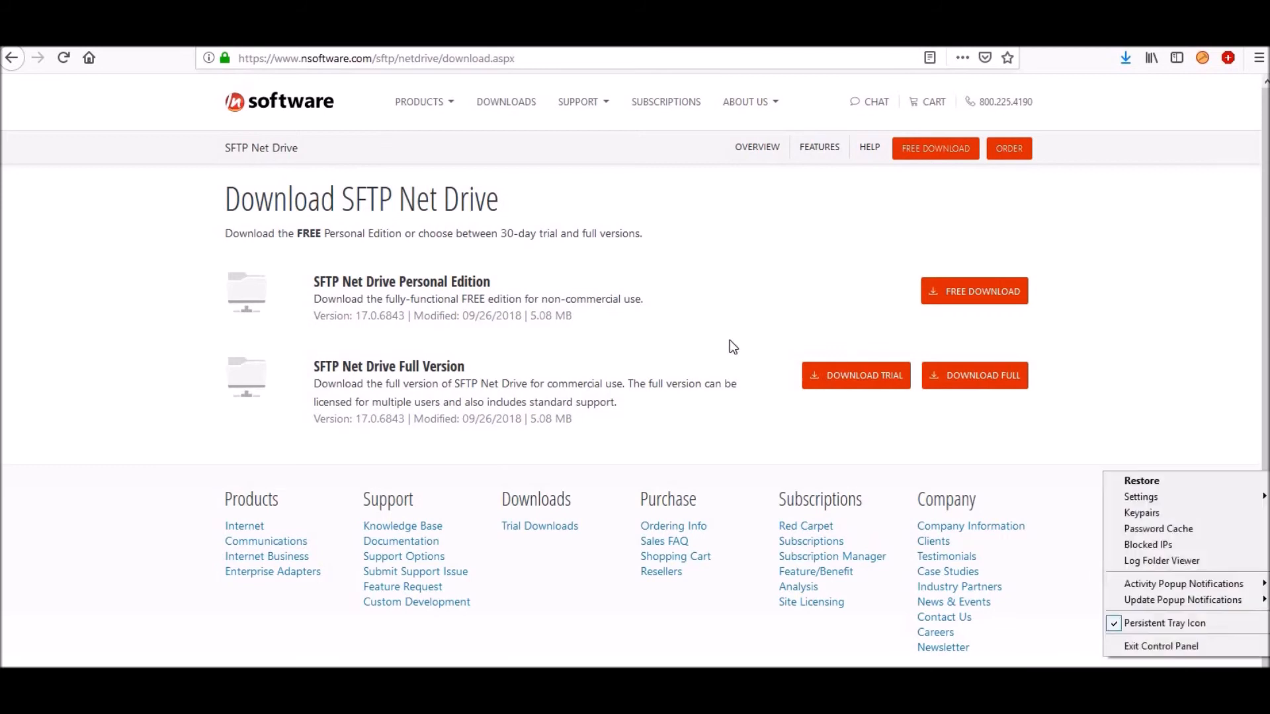
left_click(1121, 480)
left_click(395, 92)
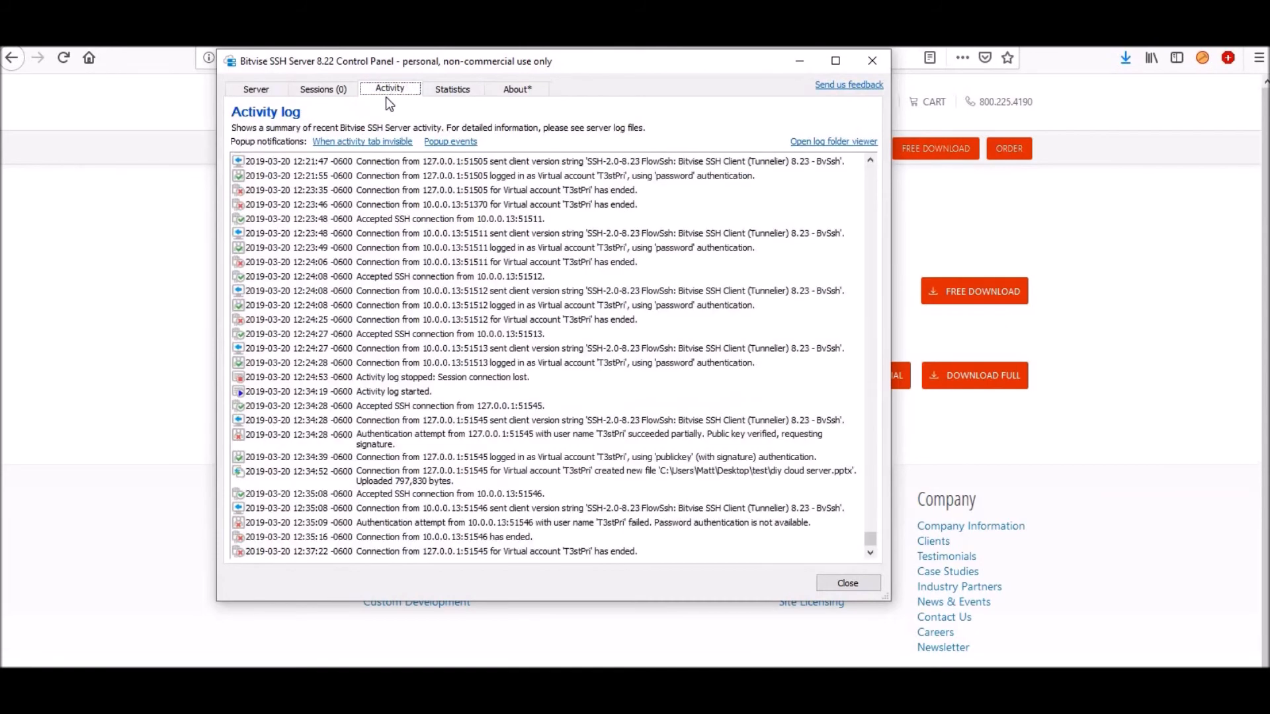
right_click(491, 409)
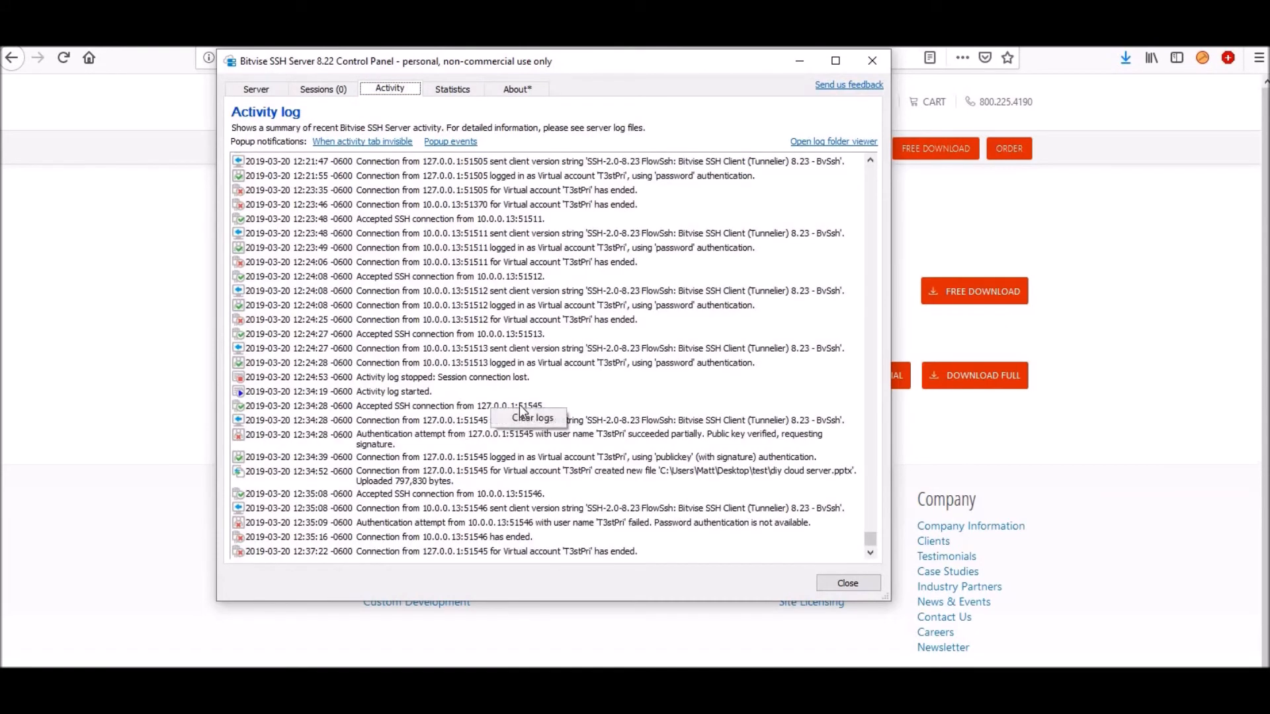
left_click(527, 418)
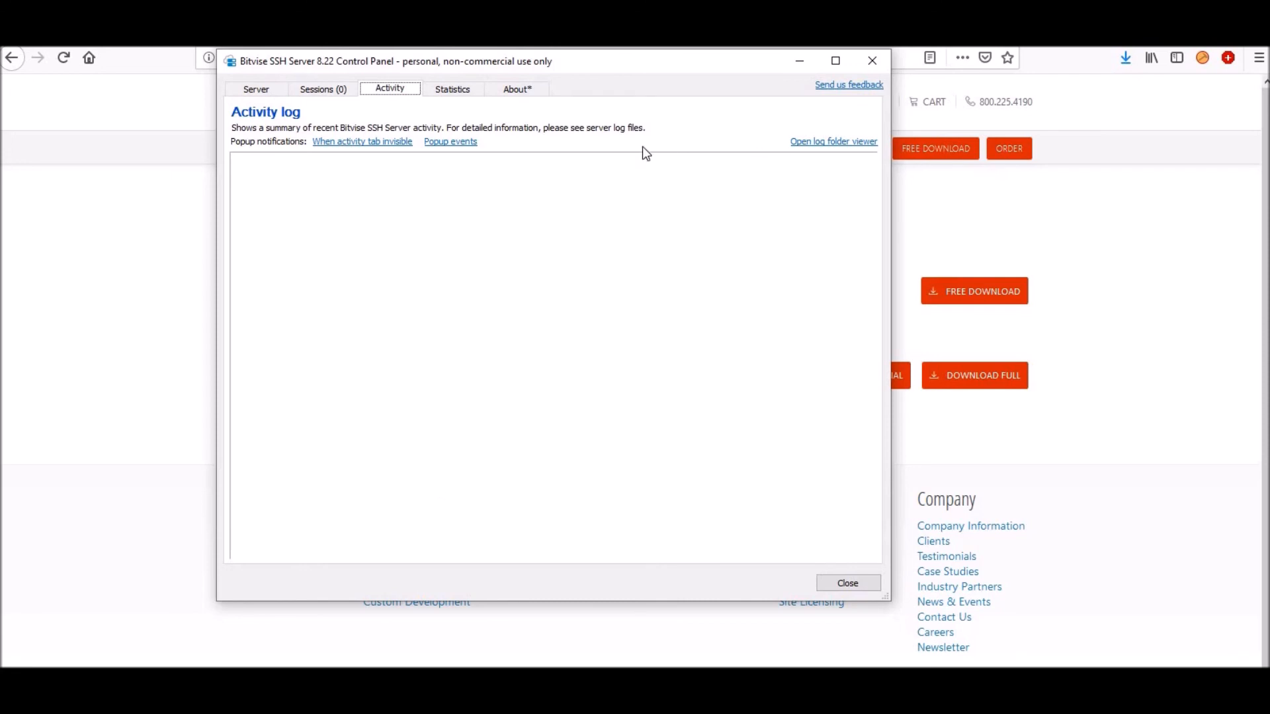
left_click(872, 60)
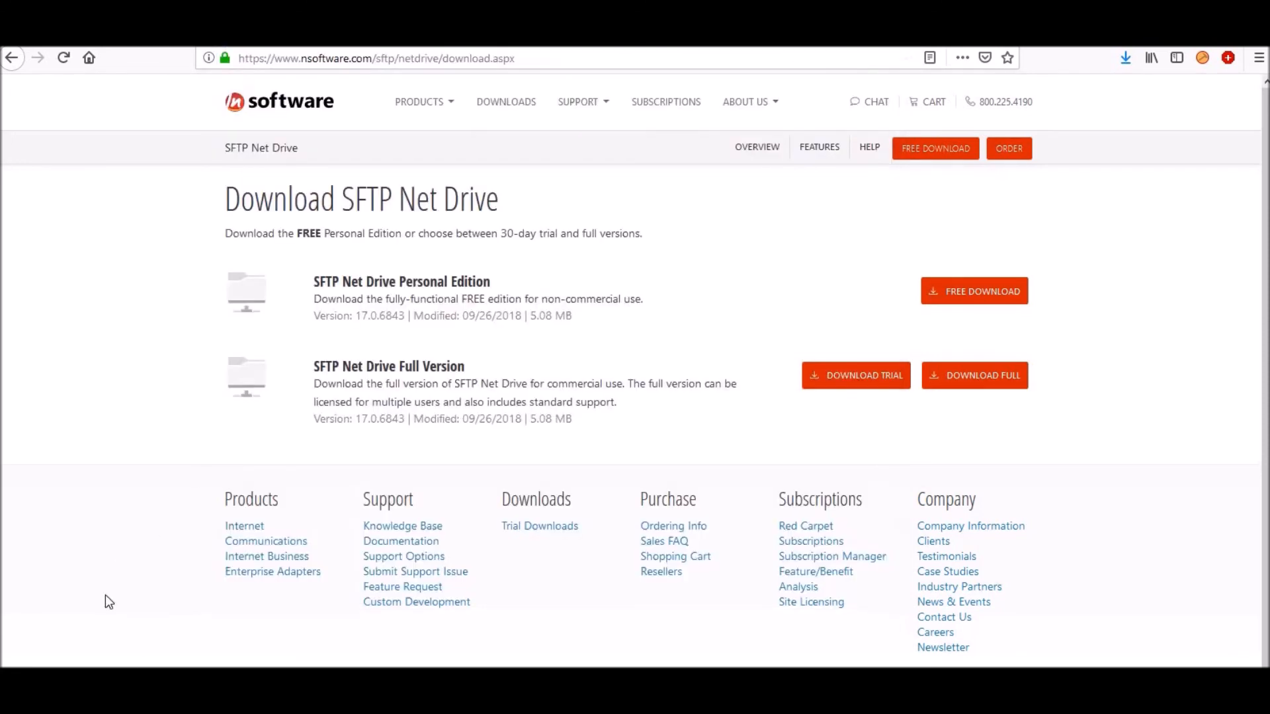